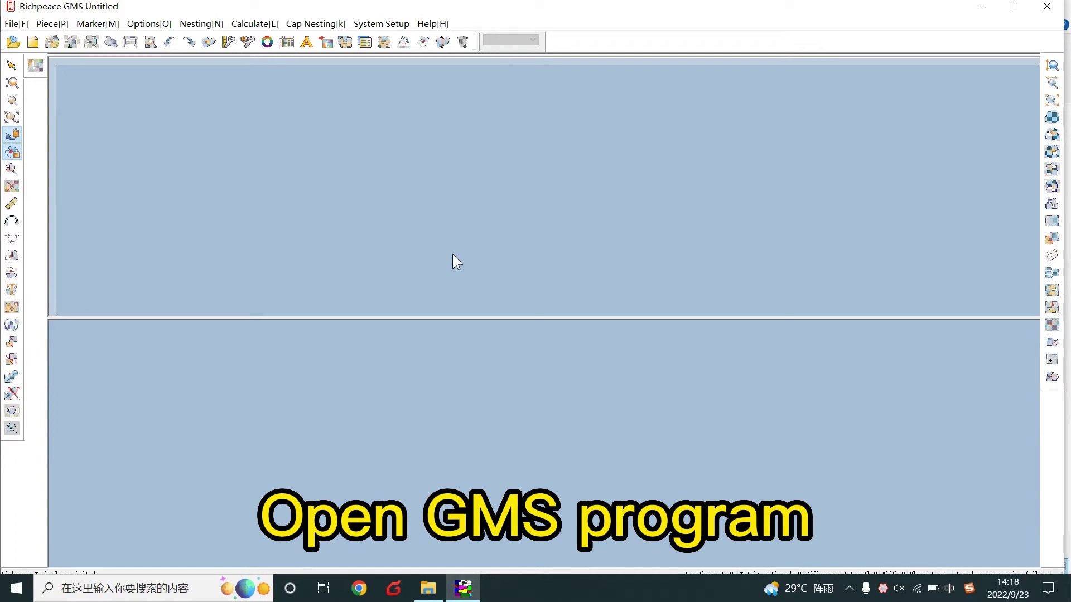
Set working units to mm for length, marker length and width, and sq.mm for area.
left_click(219, 43)
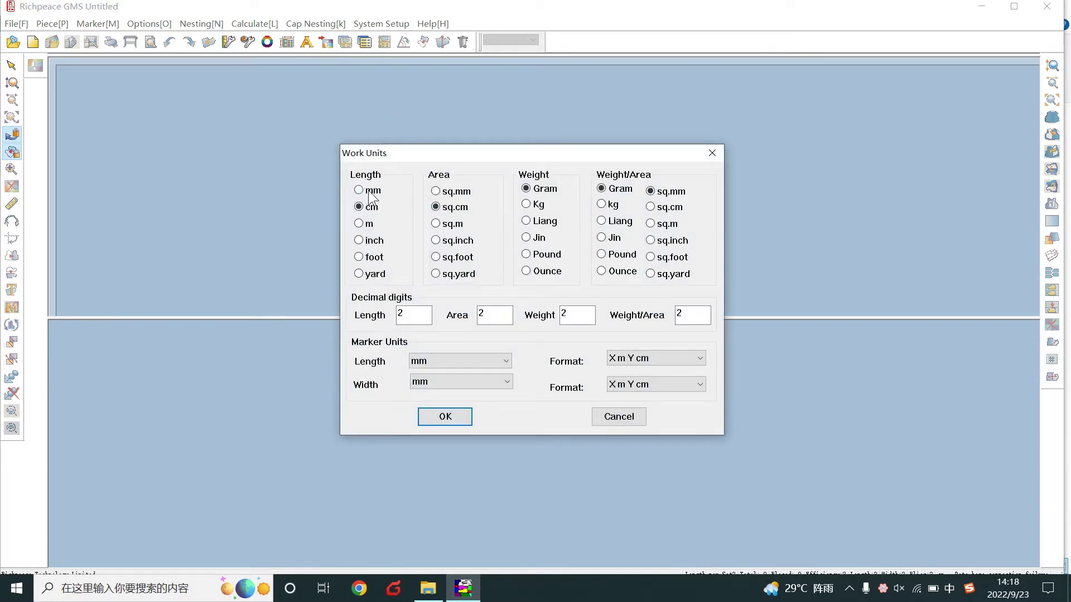
left_click(358, 190)
left_click(435, 191)
left_click(459, 360)
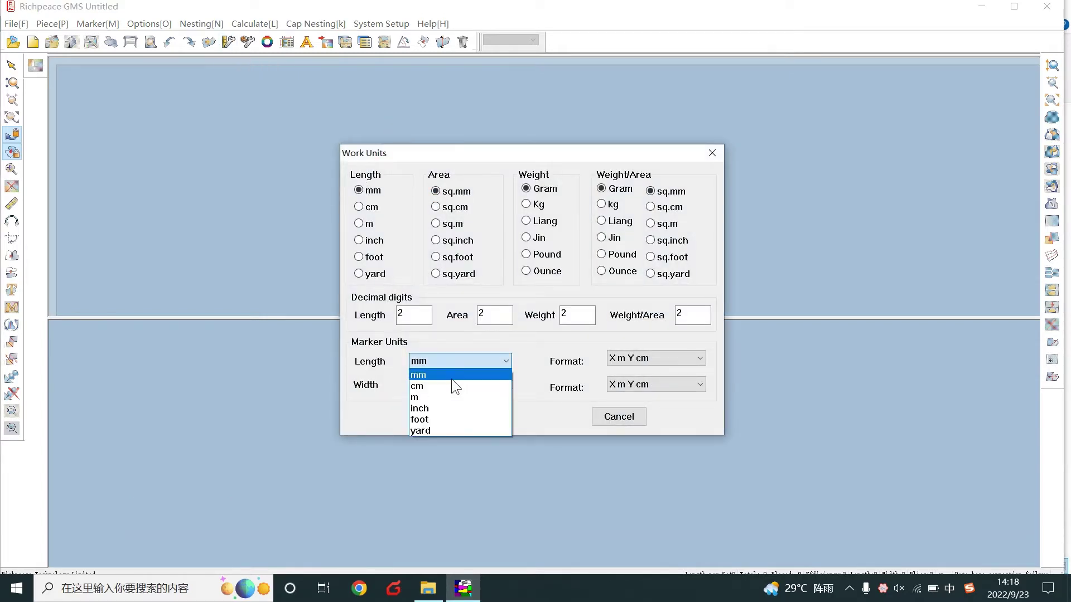
left_click(439, 372)
left_click(447, 383)
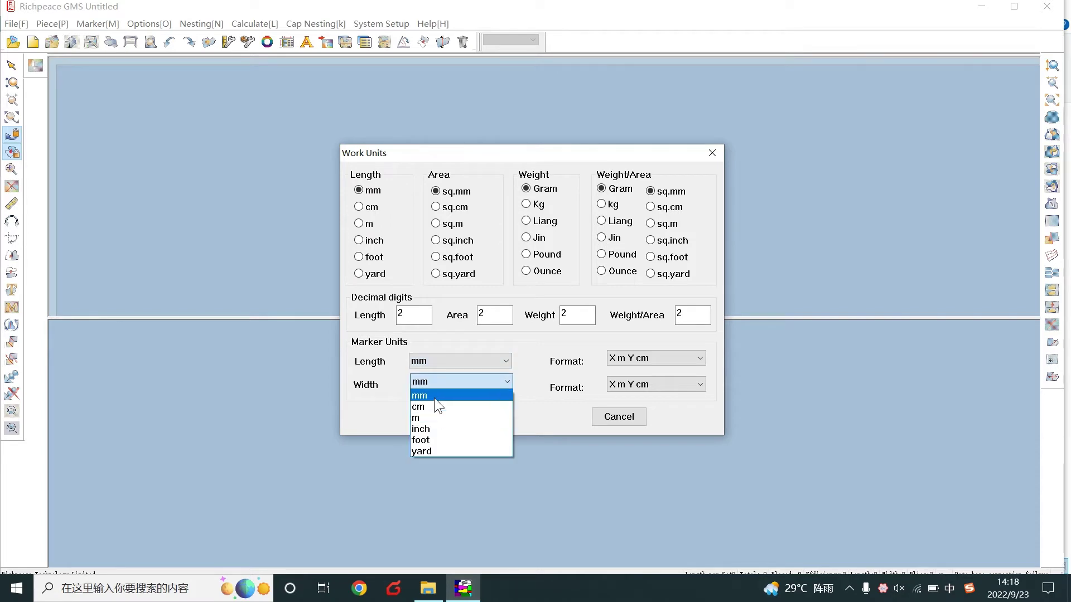
left_click(434, 397)
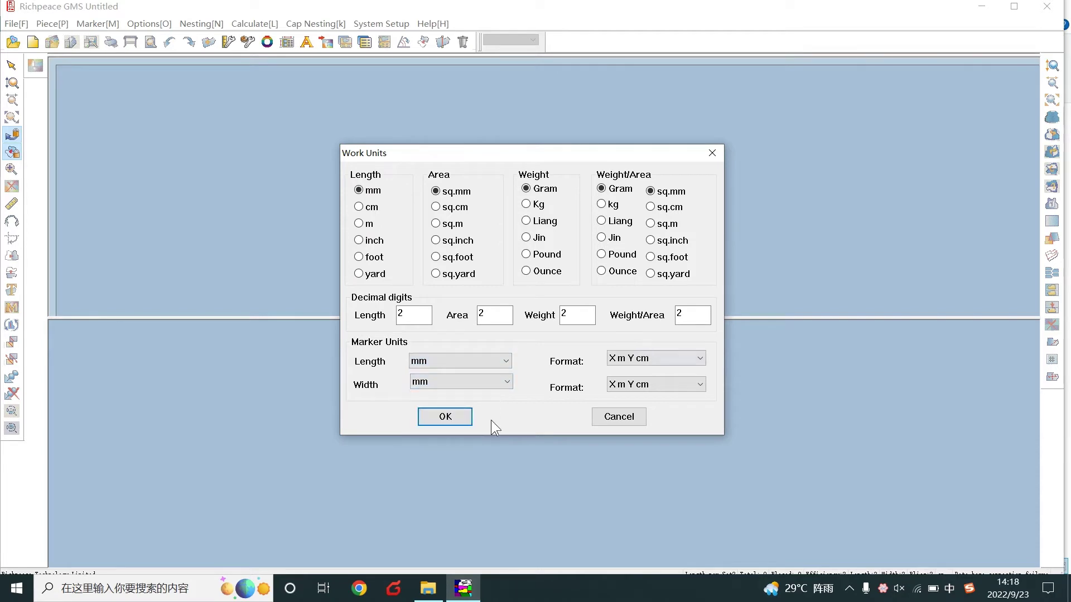
left_click(454, 418)
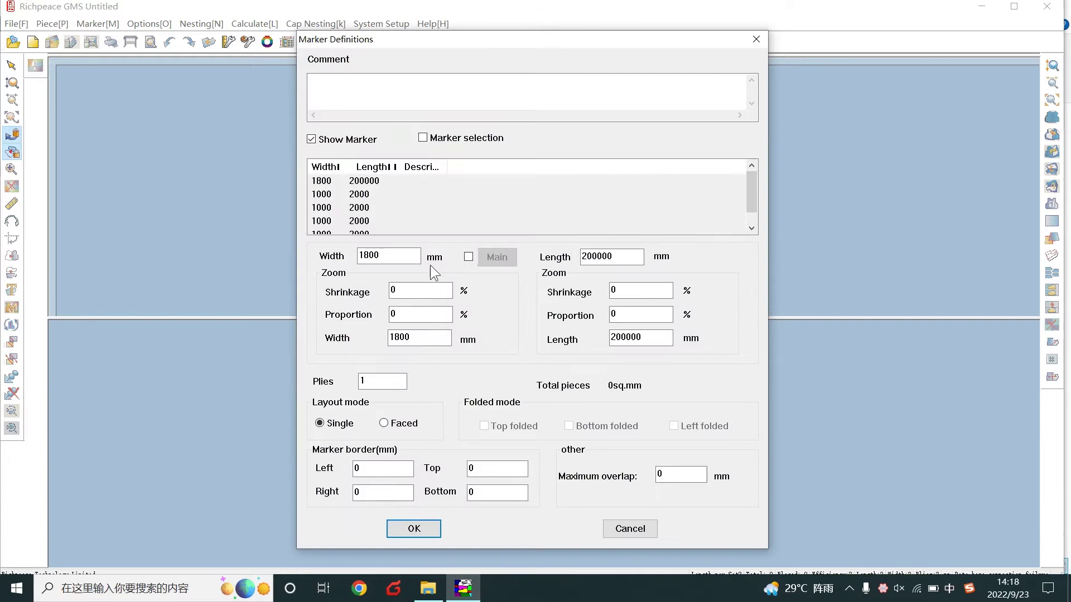
Enter 1800 mm as the marker width and select the length value for replacement.
double_click(398, 257)
type("1800")
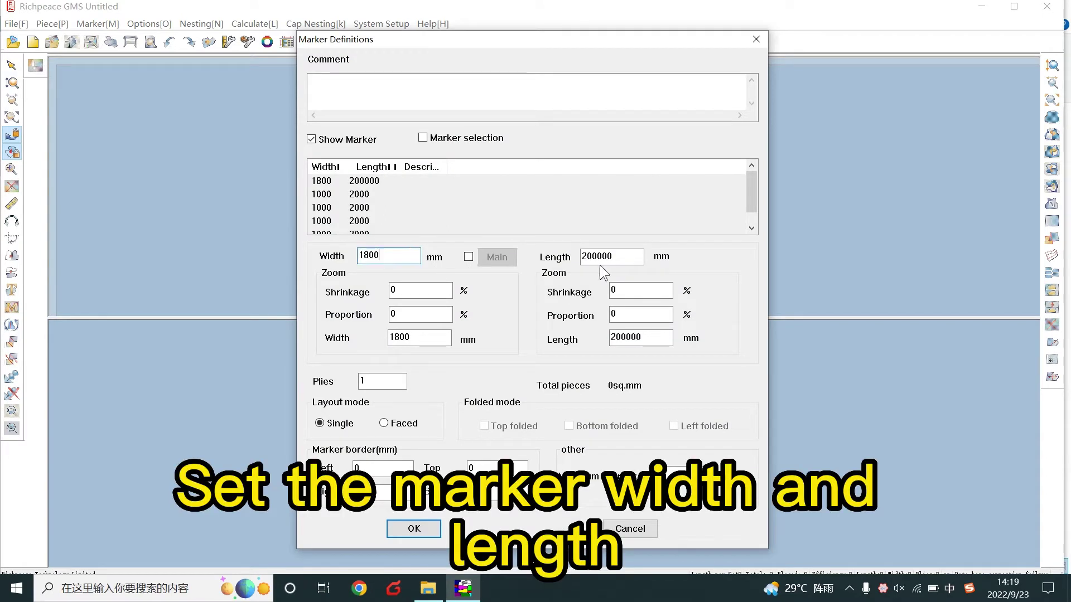
double_click(607, 256)
Set the marker length to 200000 mm and load the local Women's Trousers pattern file.
type("200000")
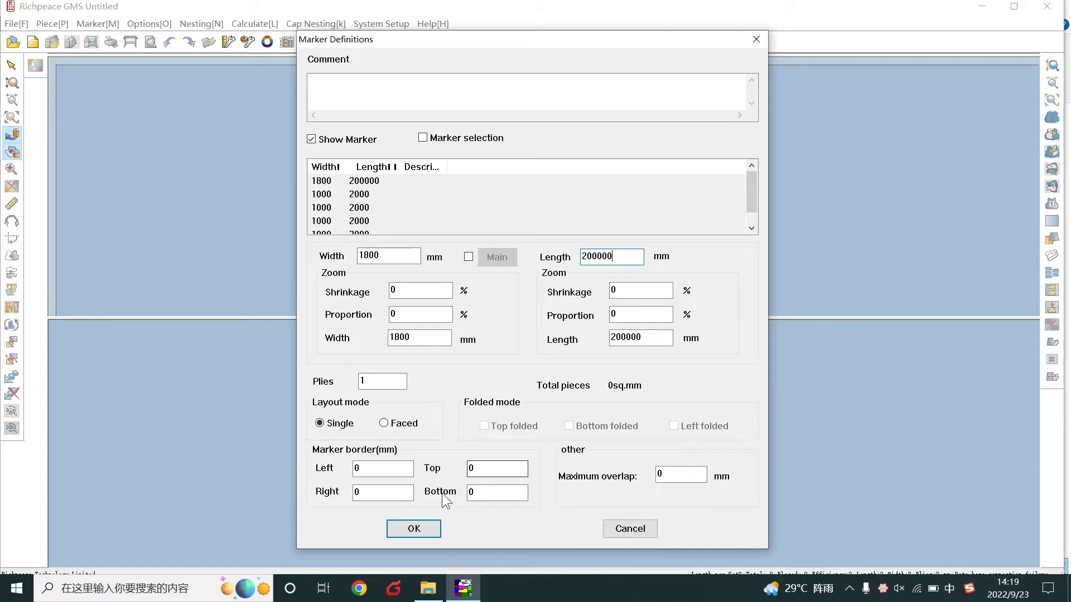
left_click(426, 527)
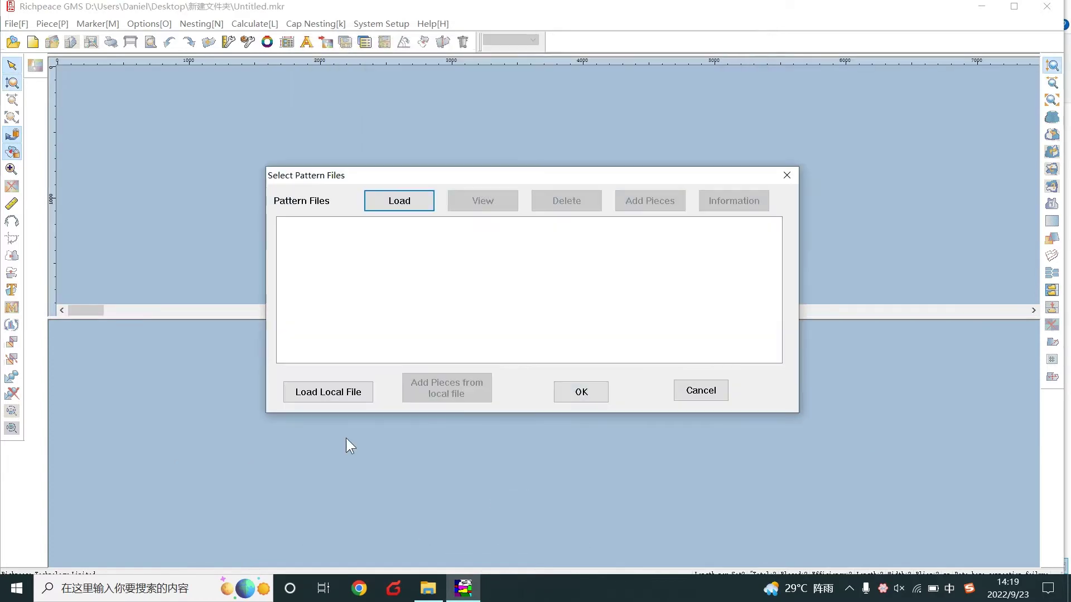
left_click(330, 393)
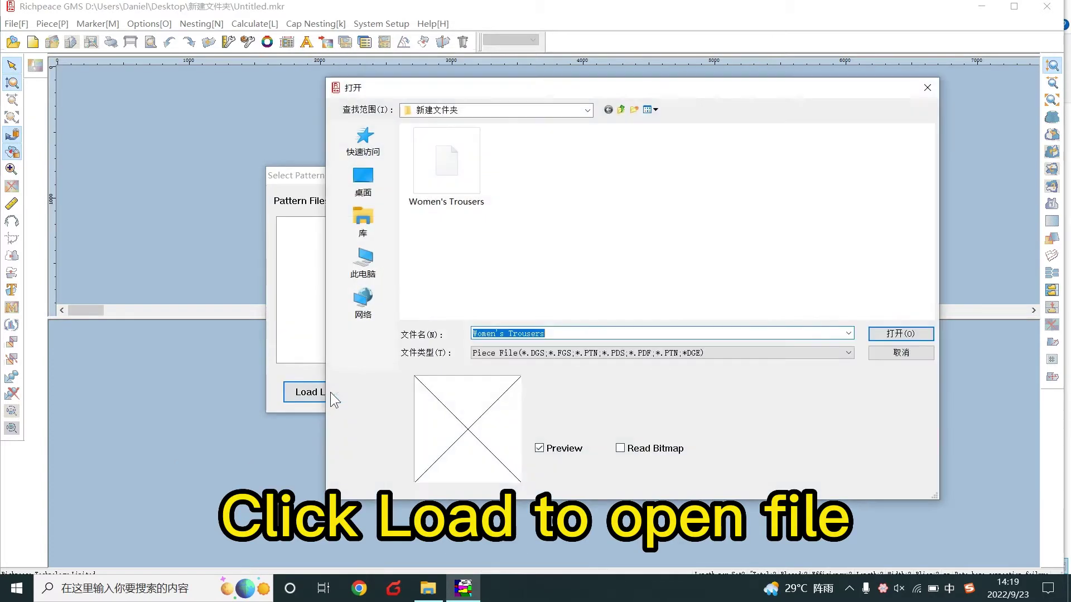
left_click(576, 355)
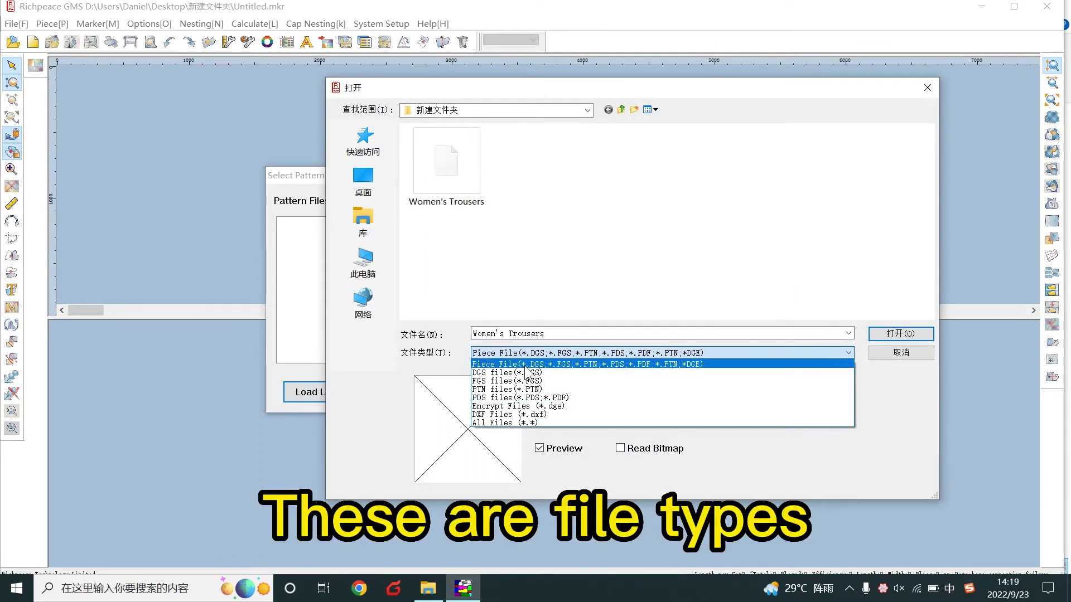
left_click(448, 174)
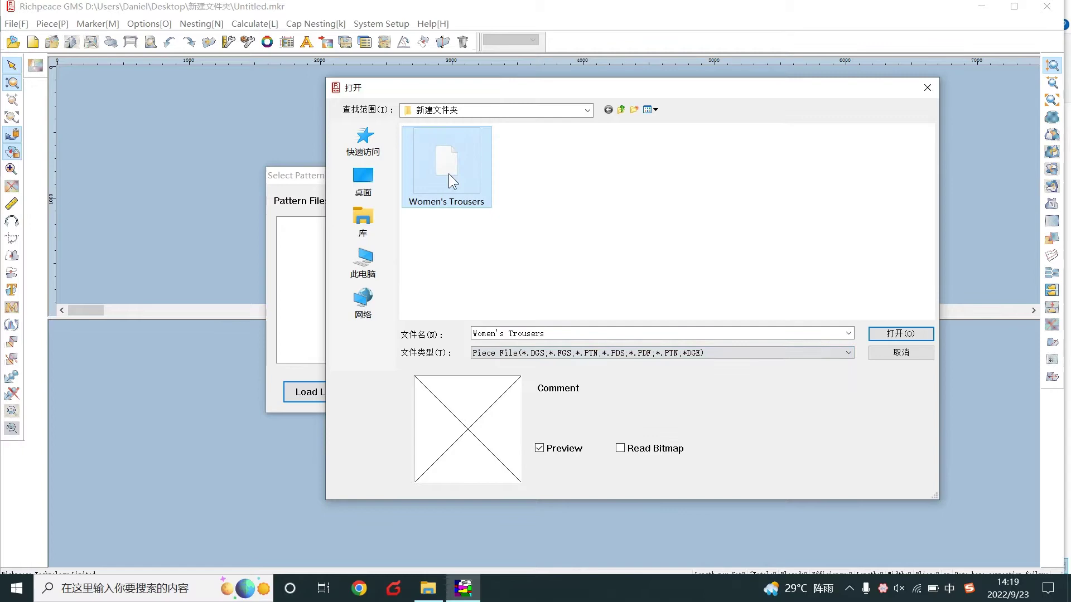
double_click(448, 172)
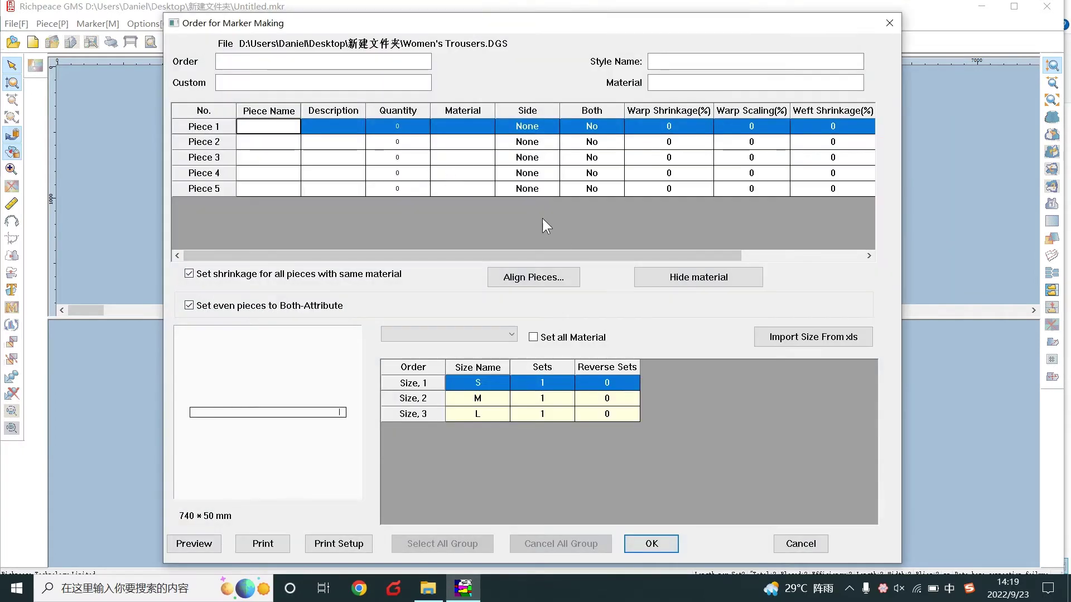
Give Pieces 1–5 each a quantity of 2.
left_click(417, 126)
type("2")
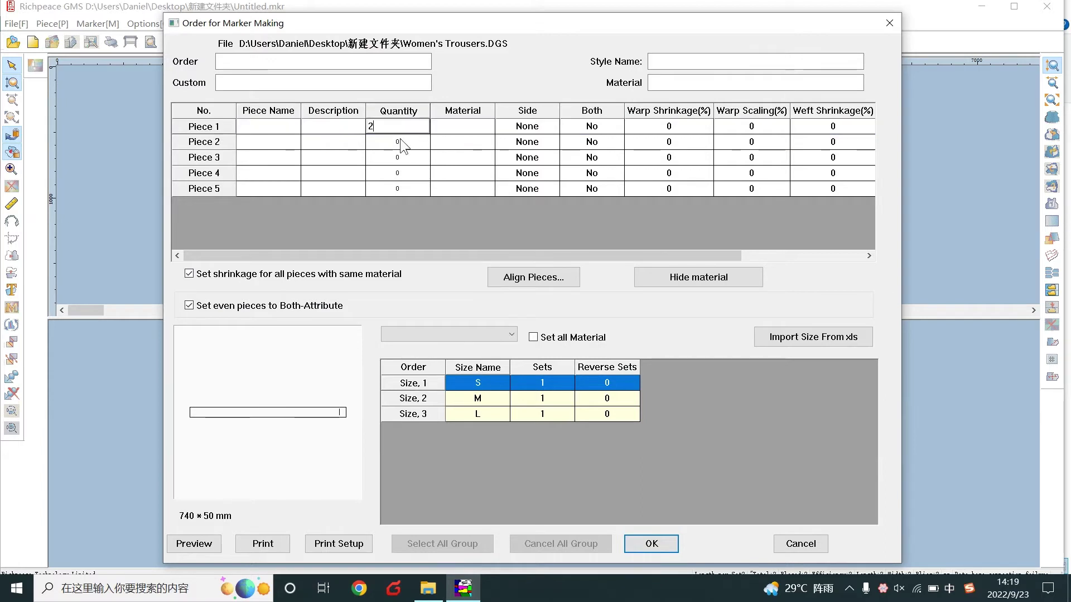
left_click(404, 143)
type("2")
left_click(411, 159)
type("2")
left_click(409, 173)
type("2")
left_click(408, 188)
type("2")
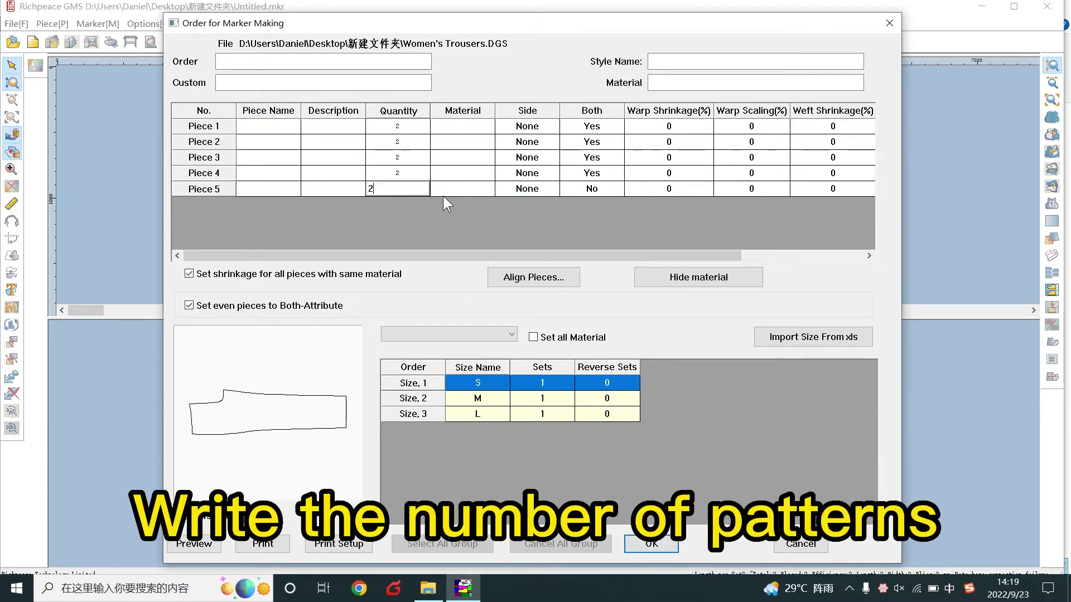
Set size sets to 2 S, 2 M and 4 L, and load the pieces into the marker.
left_click(551, 368)
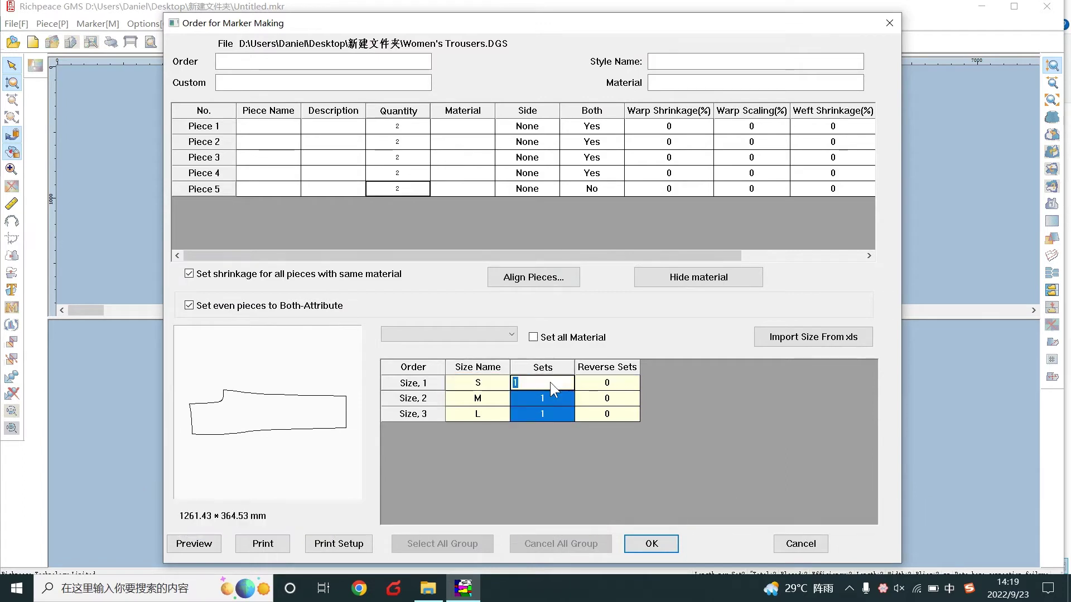
type("2")
left_click(551, 398)
type("2")
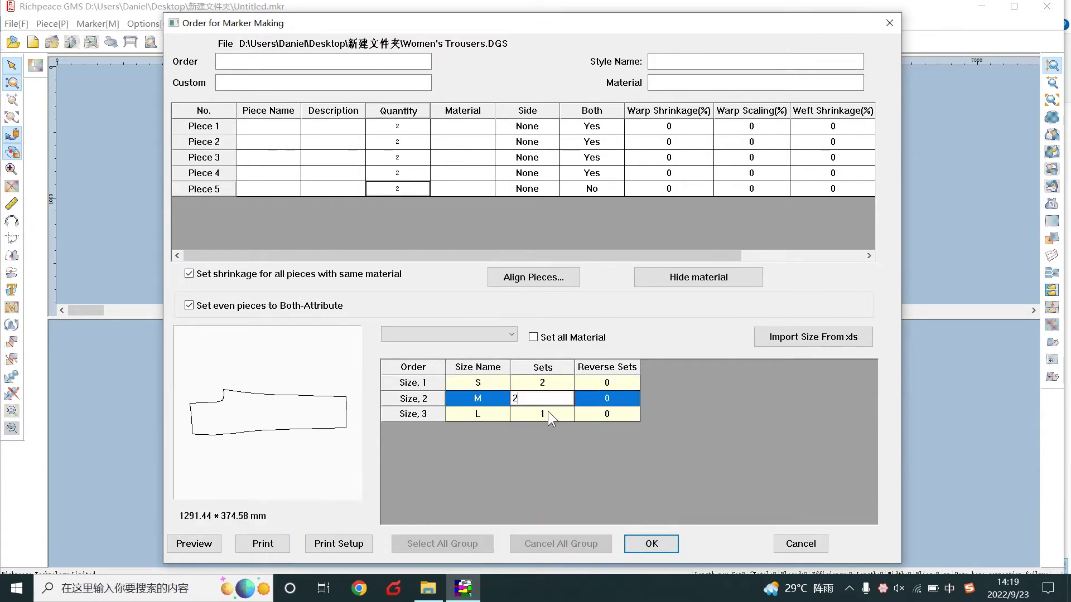
left_click(547, 413)
type("4")
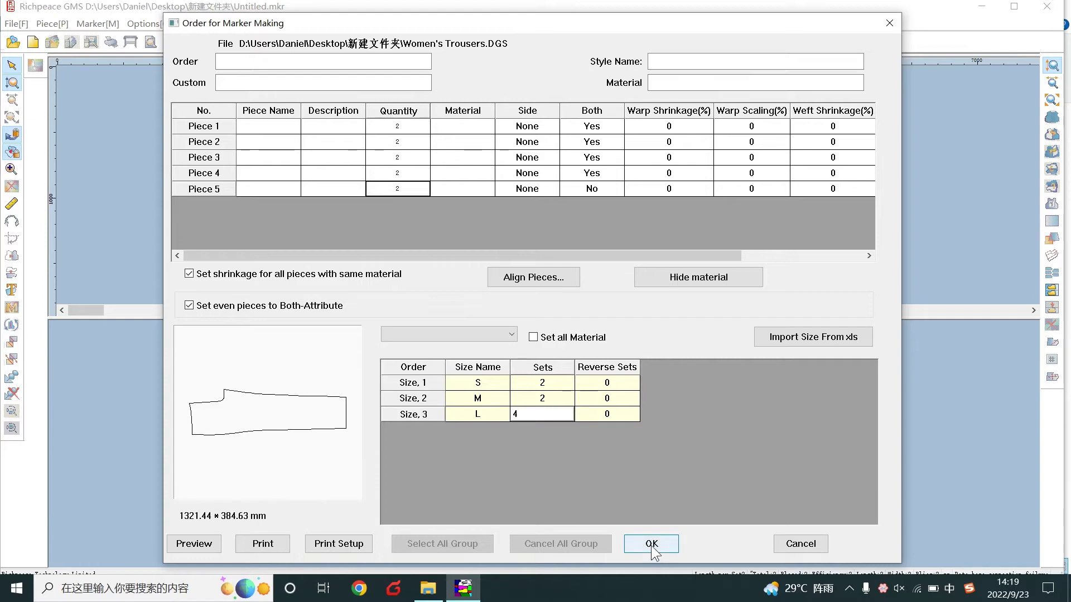
left_click(651, 544)
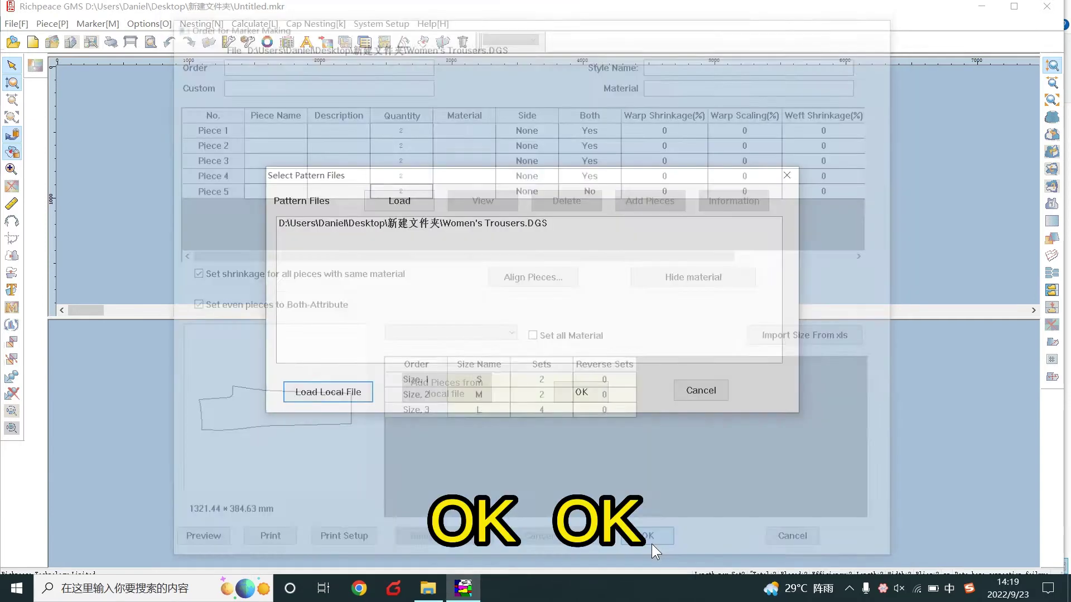
left_click(582, 392)
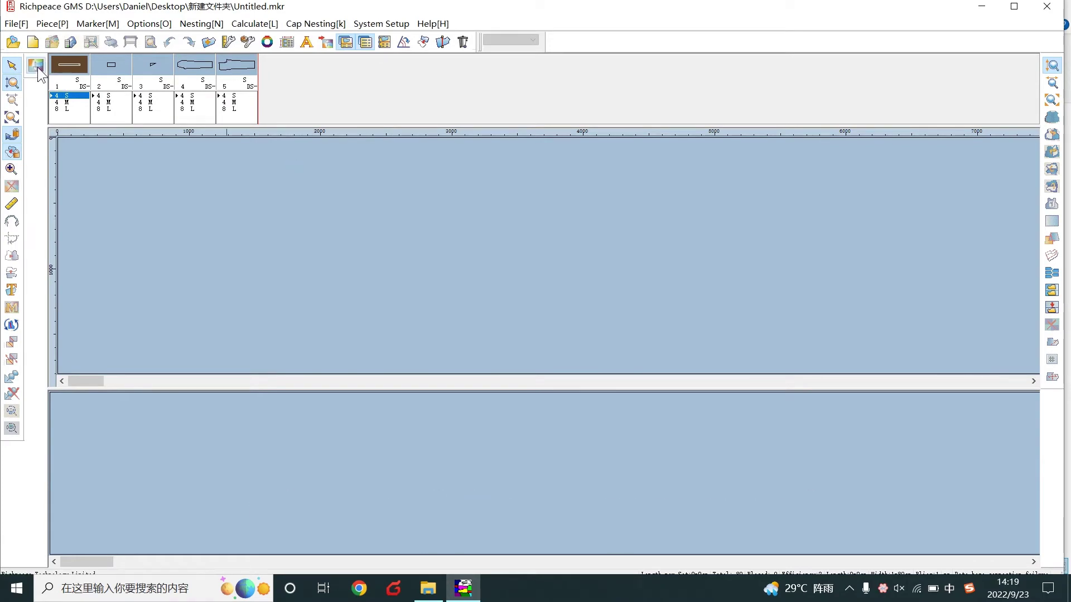
Open the Supernest settings and select the nesting time value for editing.
left_click(37, 65)
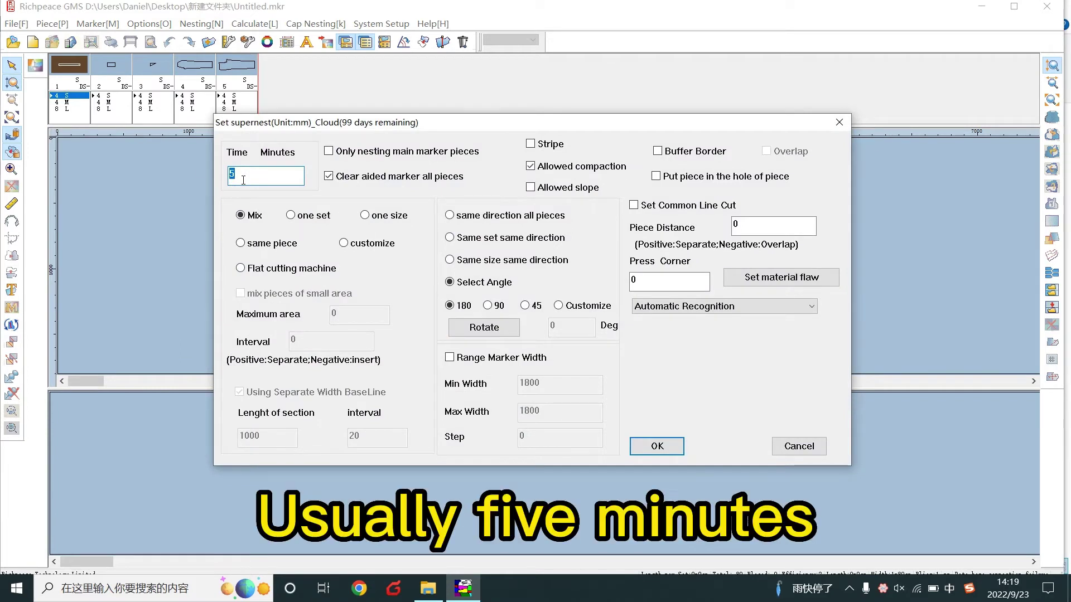
double_click(249, 174)
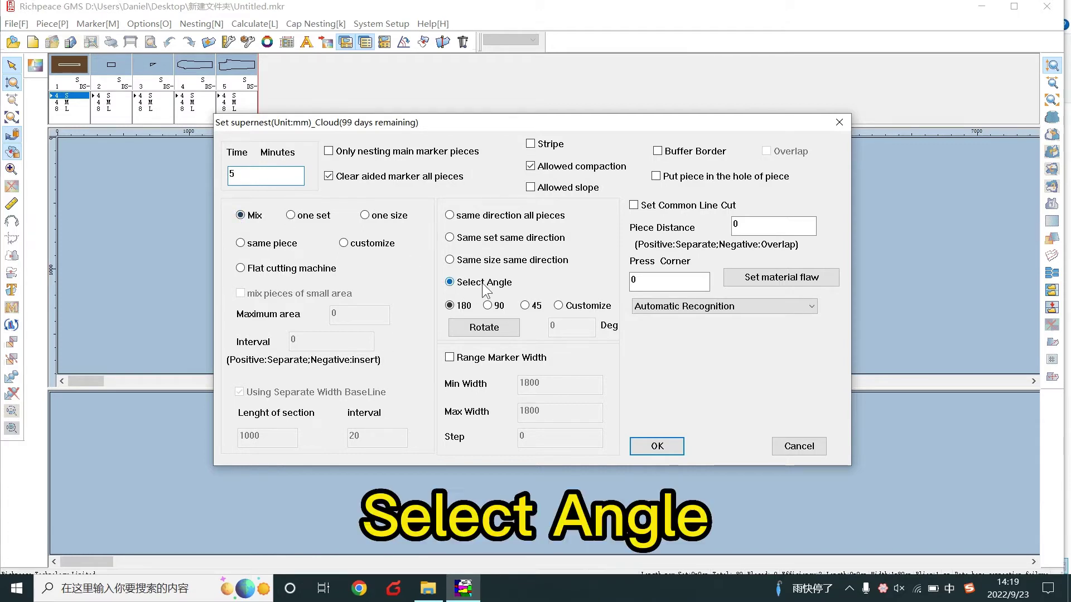
Accept the supernest settings and submit the cloud supernest task with its password.
left_click(665, 448)
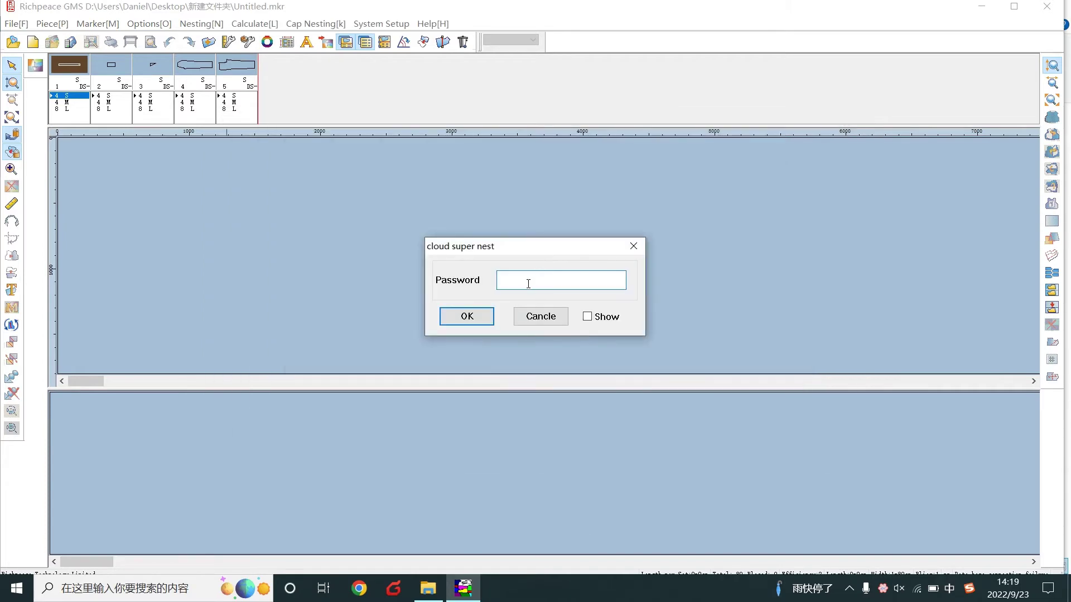
type("*******")
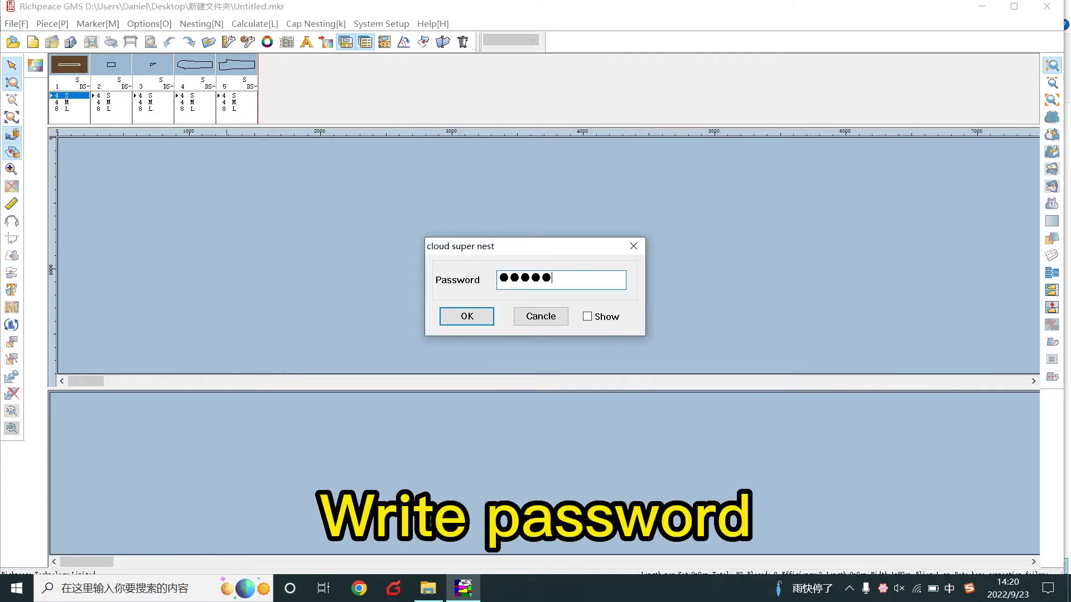
left_click(475, 318)
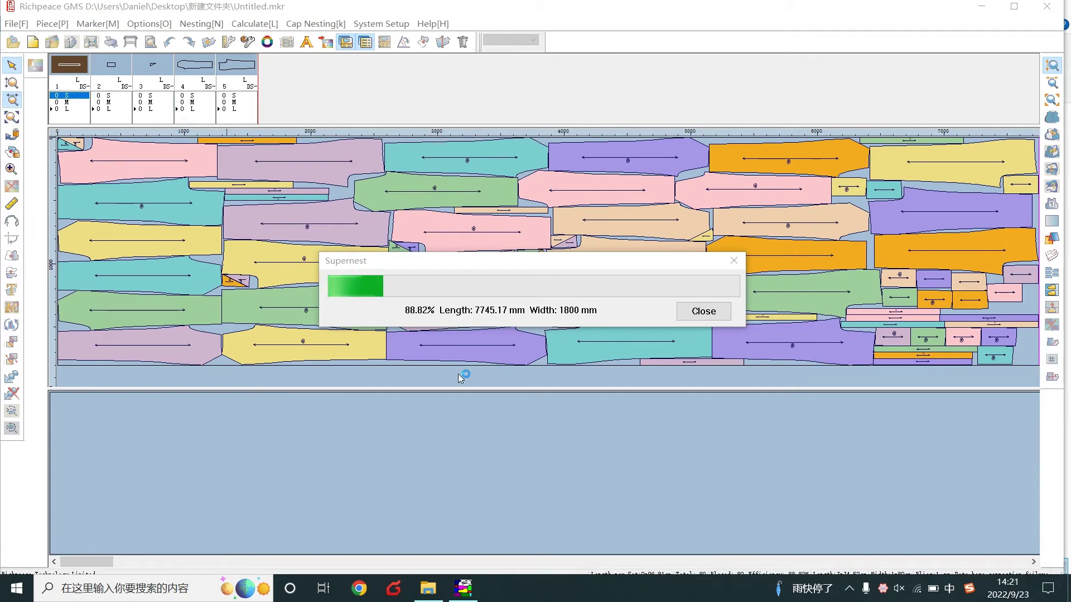
Maximize the GMS window and move the Supernest progress dialog off the nested layout.
left_click(1014, 6)
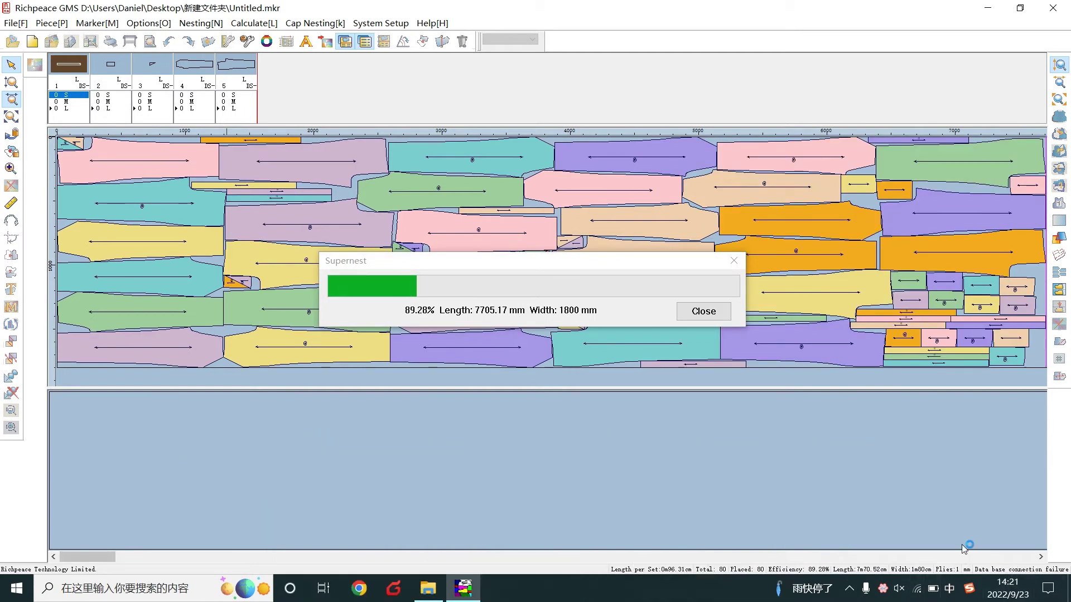
mouse_move(607, 262)
left_mouse_down()
mouse_move(644, 383)
mouse_move(678, 427)
left_mouse_up()
Close the supernest progress window and save the nested marker as Marker.mkr.
left_click(775, 477)
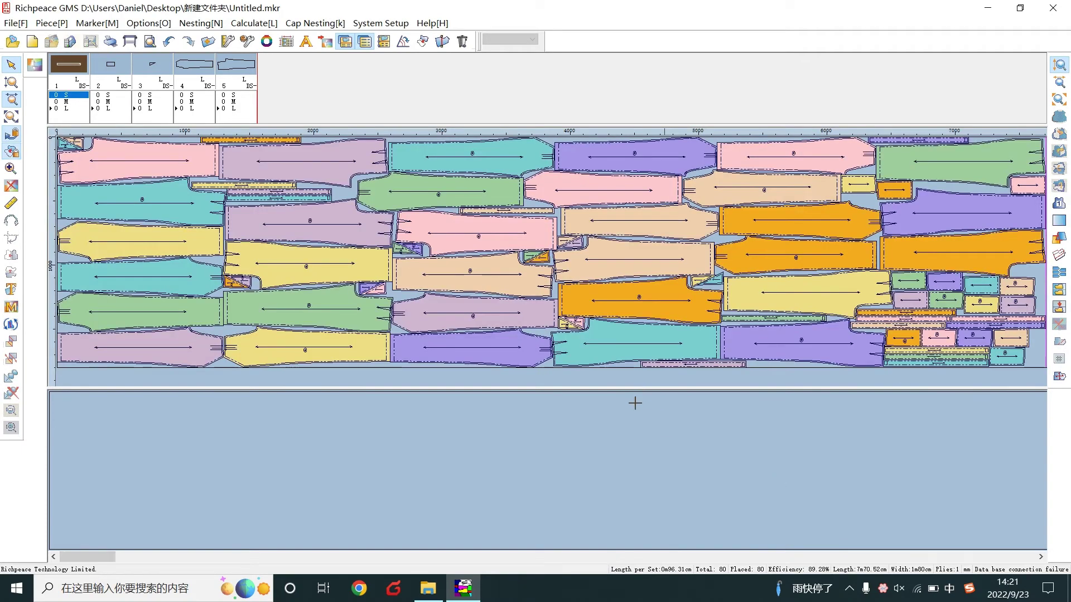
left_click(15, 22)
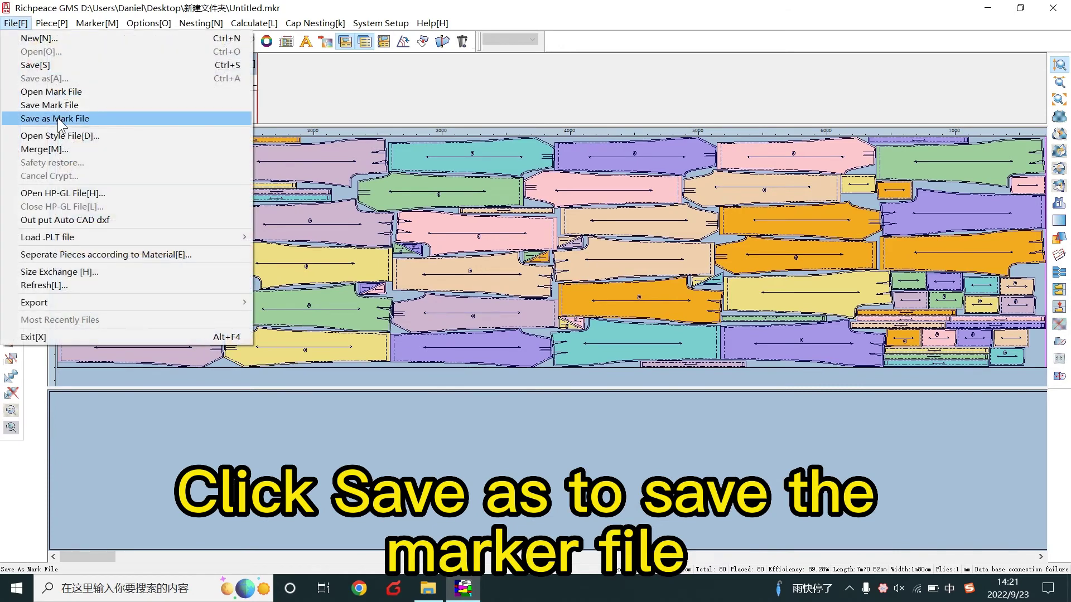
left_click(58, 118)
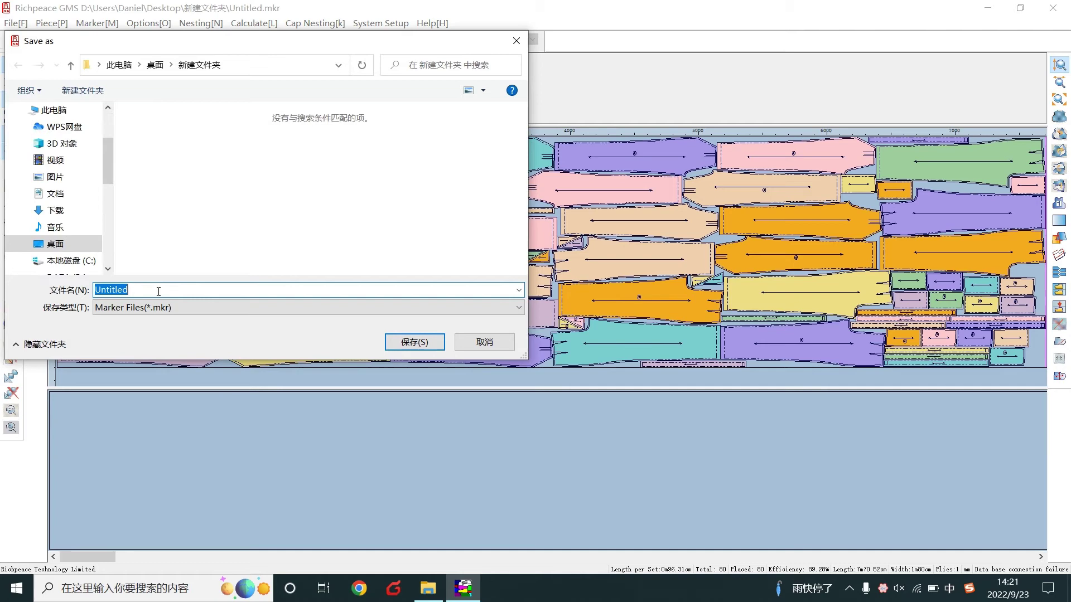
type("Marker")
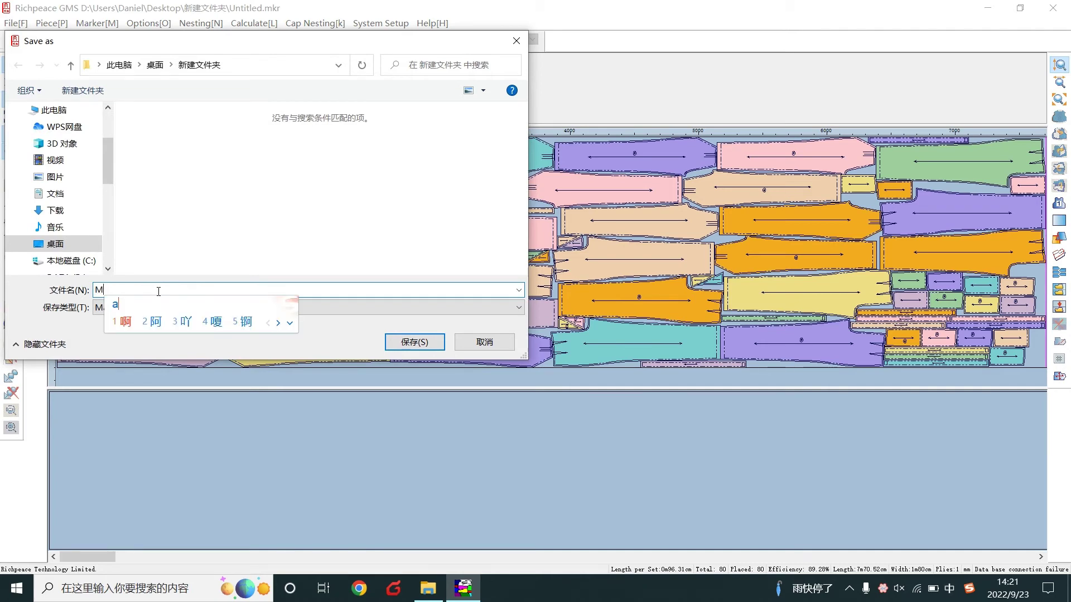
key("Return")
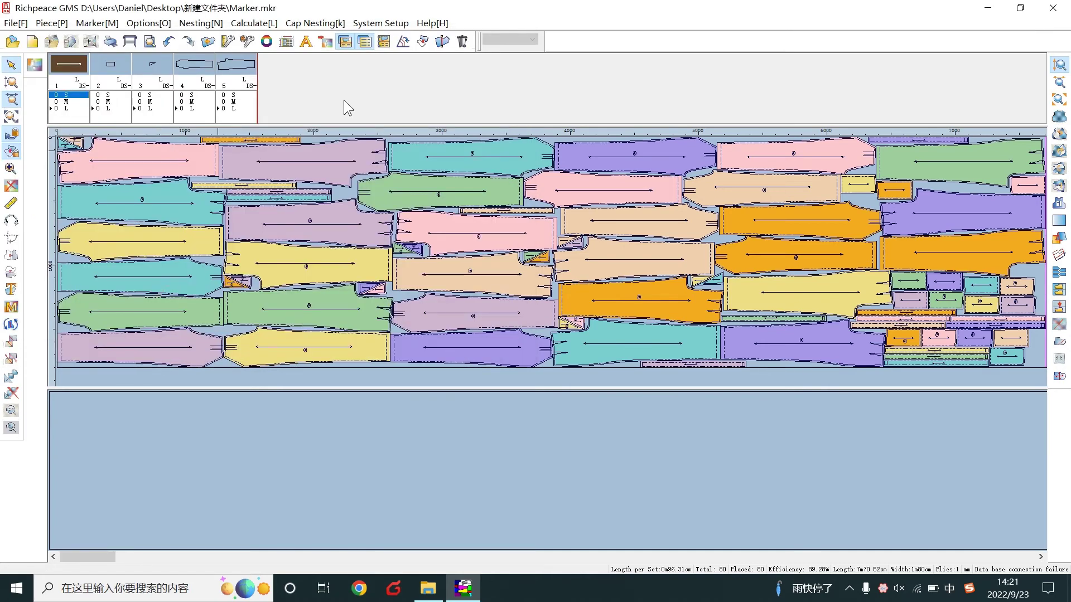
In Plot settings, choose RP MJ Plotter with a custom 1810 x 200000 mm page size.
left_click(132, 46)
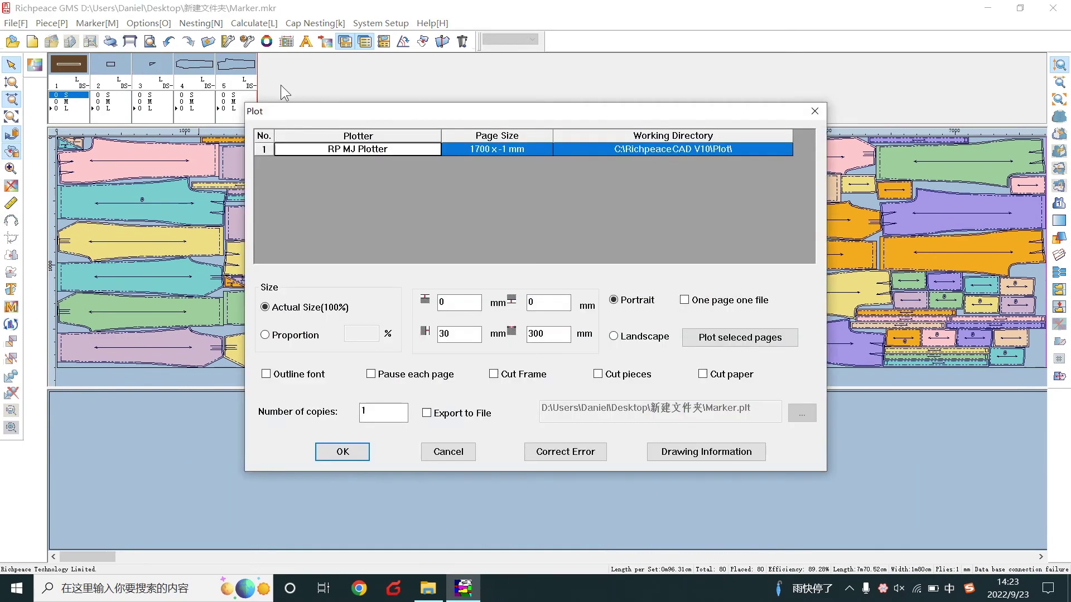
left_click(368, 149)
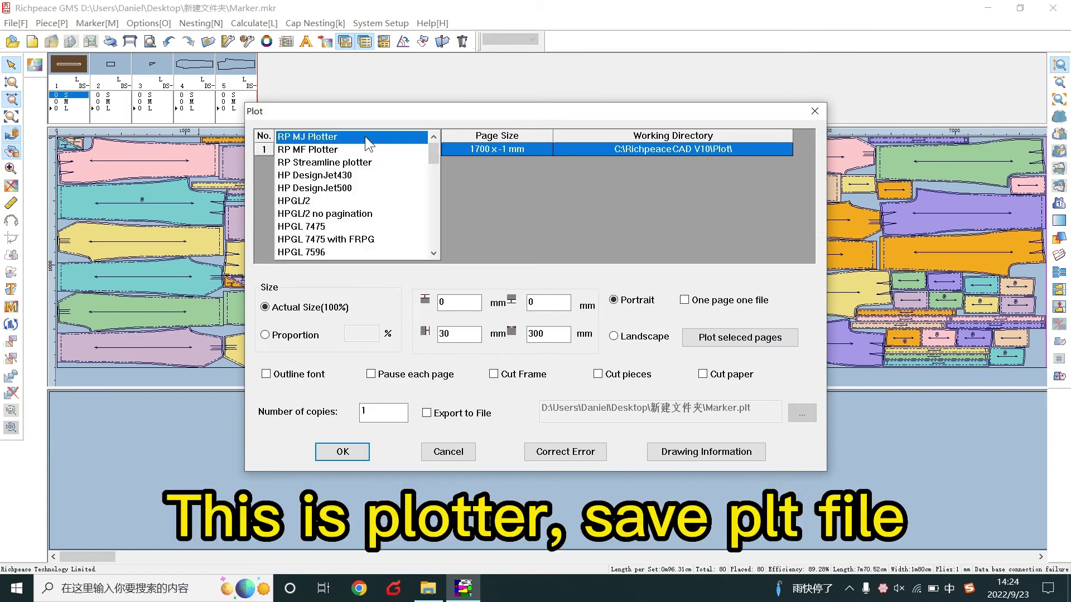
left_click(365, 136)
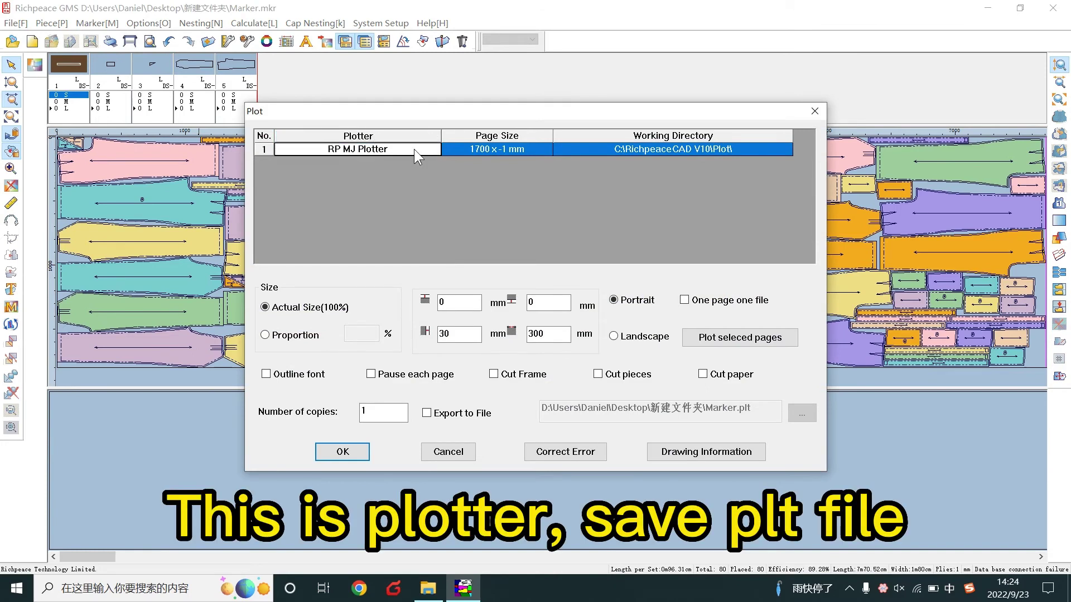
left_click(500, 151)
left_click(500, 175)
double_click(529, 267)
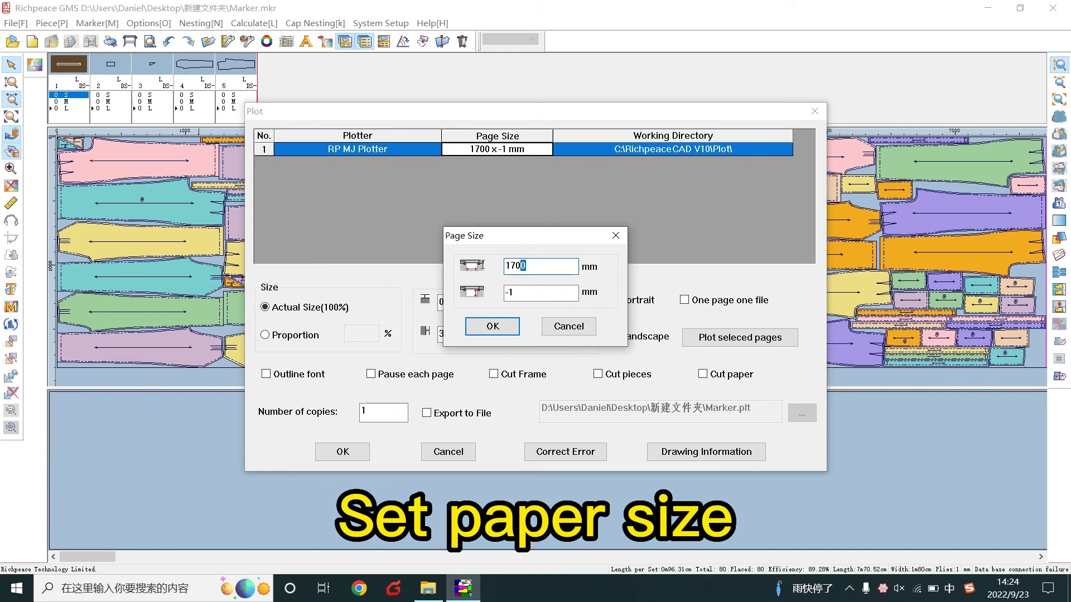
type("18")
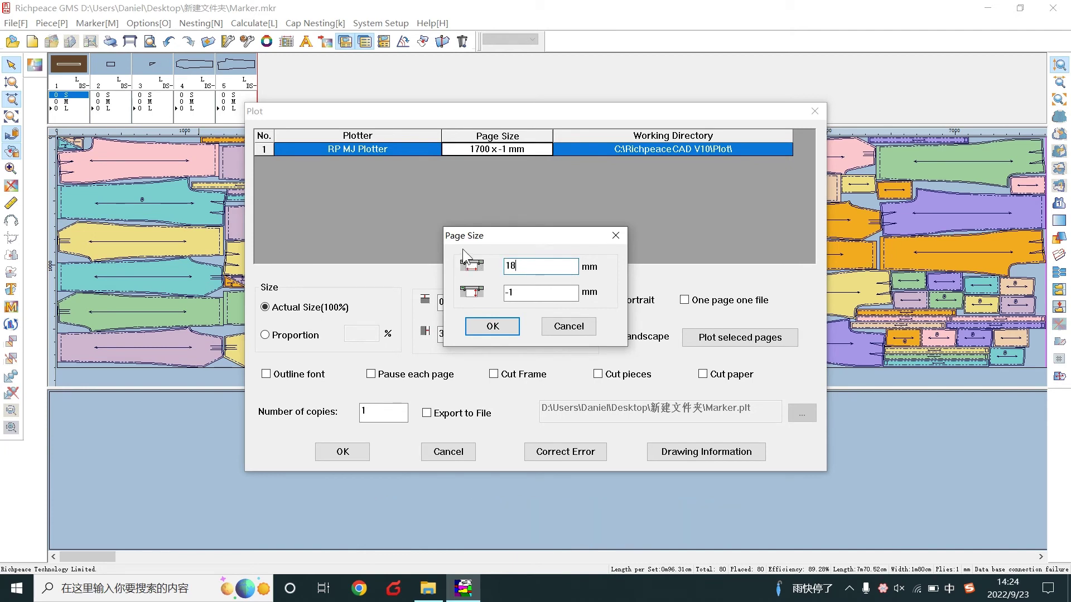
type("10")
key("Tab")
type("200000")
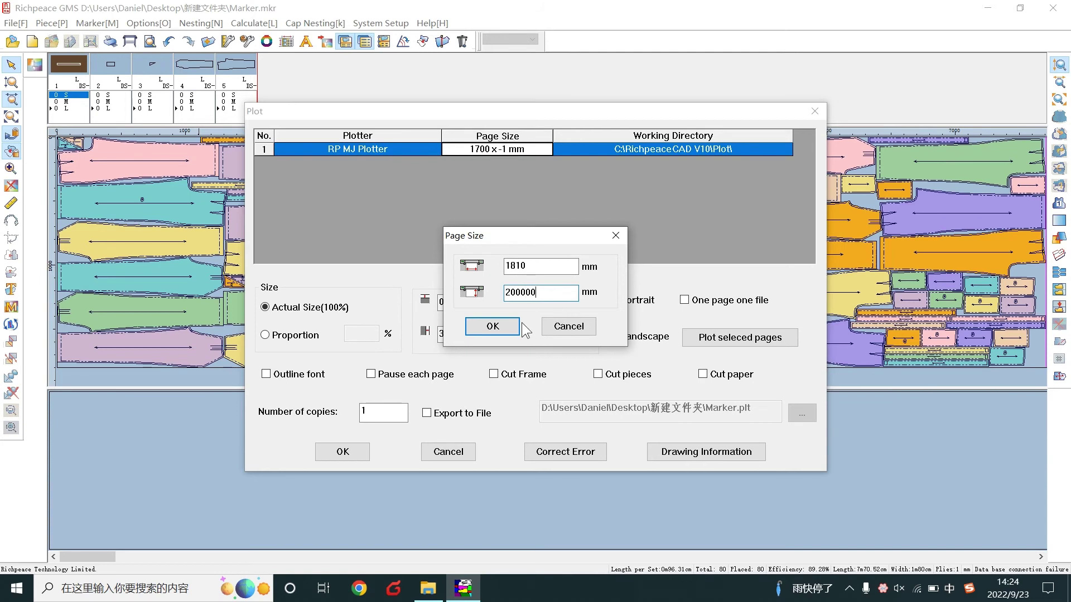
left_click(503, 322)
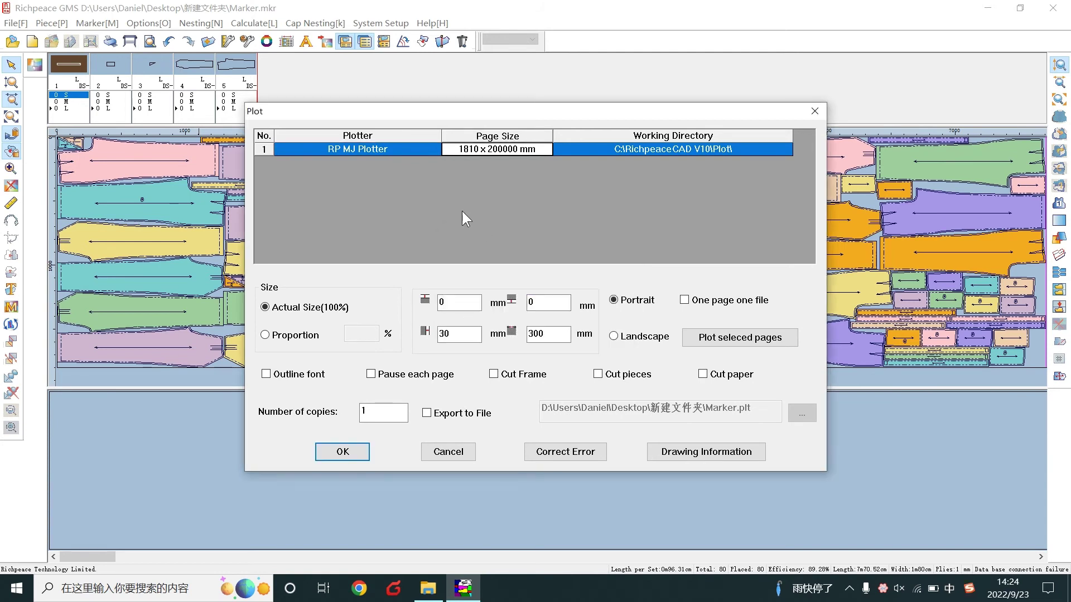
Add a second device row to the plot list and set it to RP Cutter.
right_click(264, 150)
left_click(285, 159)
left_click(360, 163)
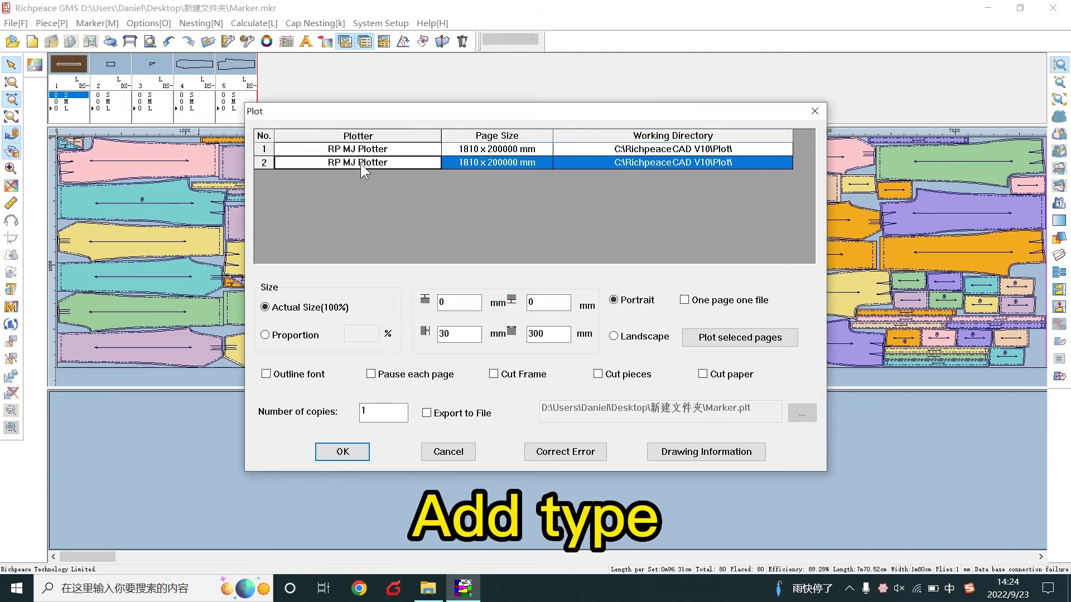
left_click(360, 163)
scroll(329, 227, "down", 3)
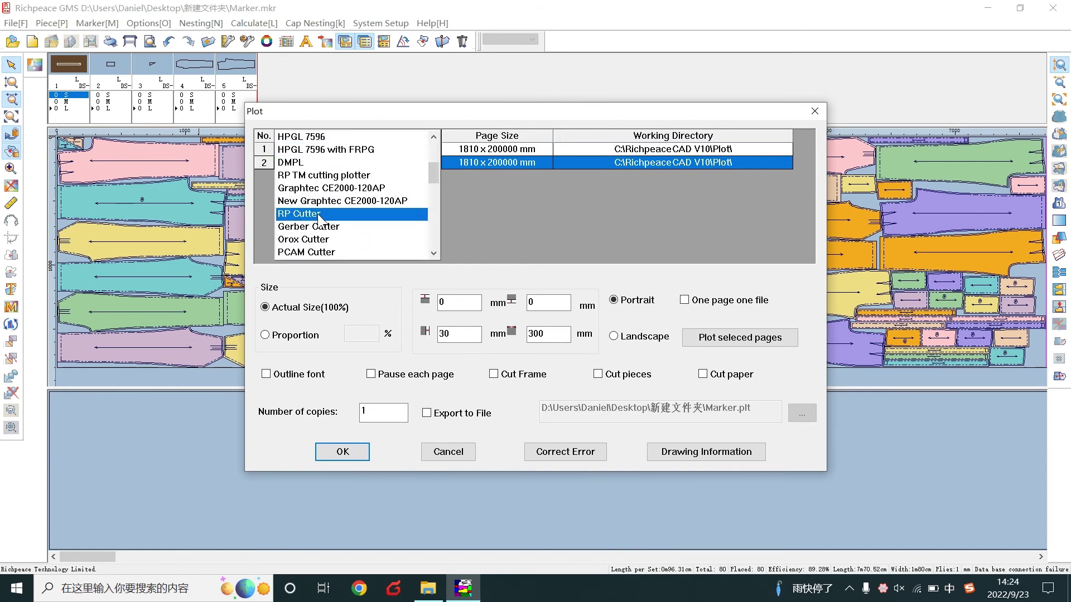
left_click(319, 215)
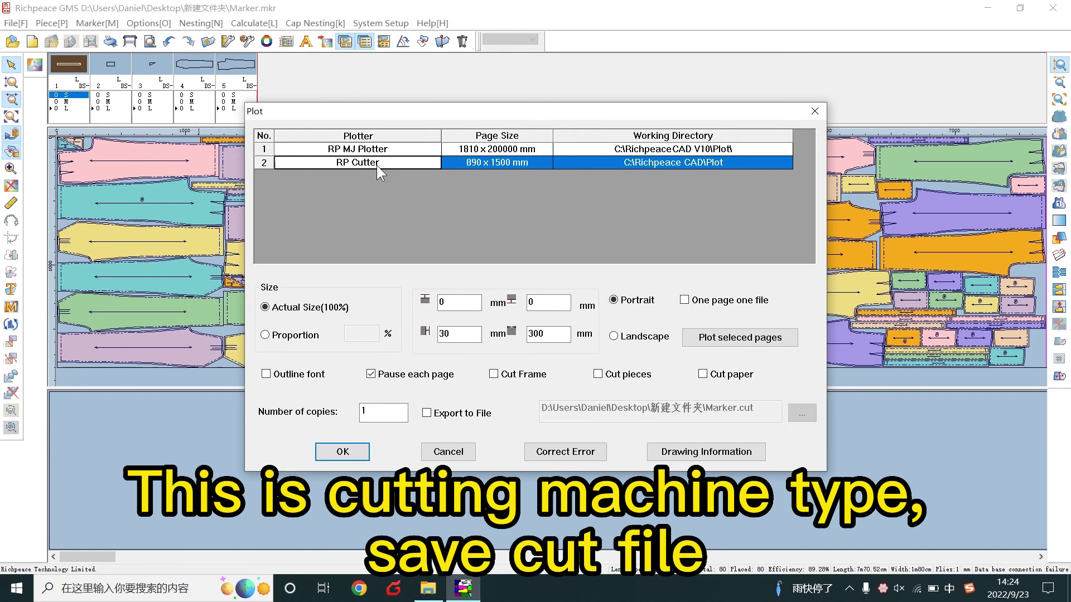
Give RP Cutter a custom 1890 x 150000 mm page size, then reselect RP MJ Plotter.
left_click(490, 162)
left_click(482, 177)
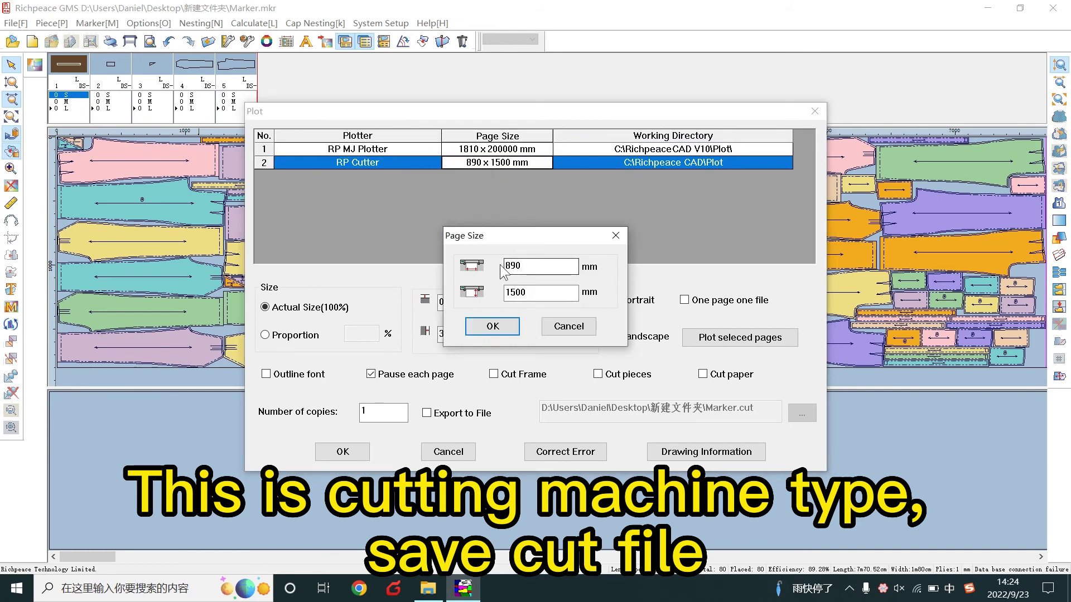
type("1")
left_click(533, 292)
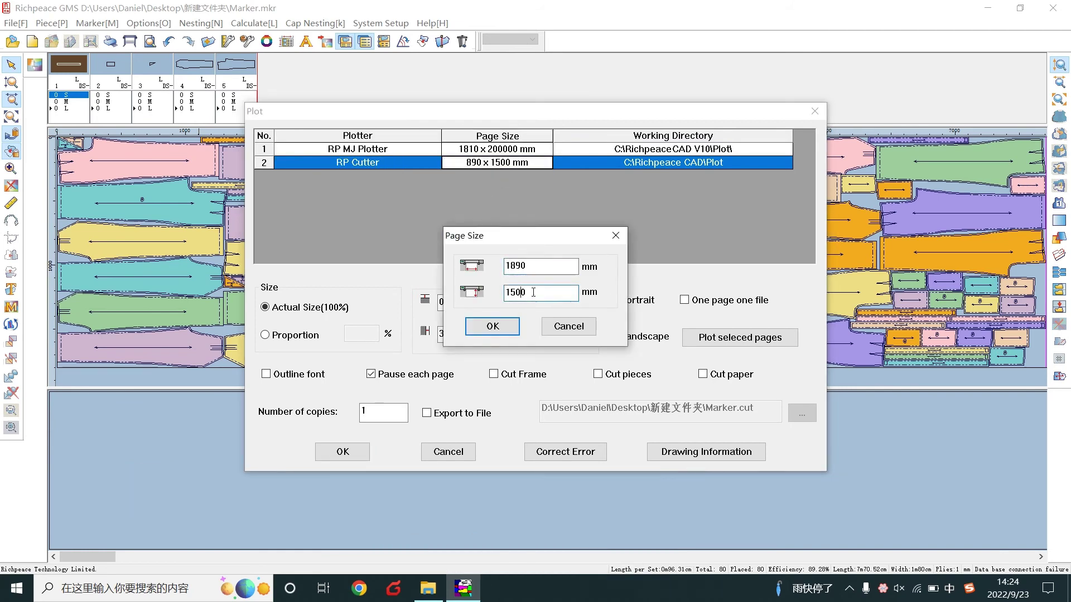
type("00")
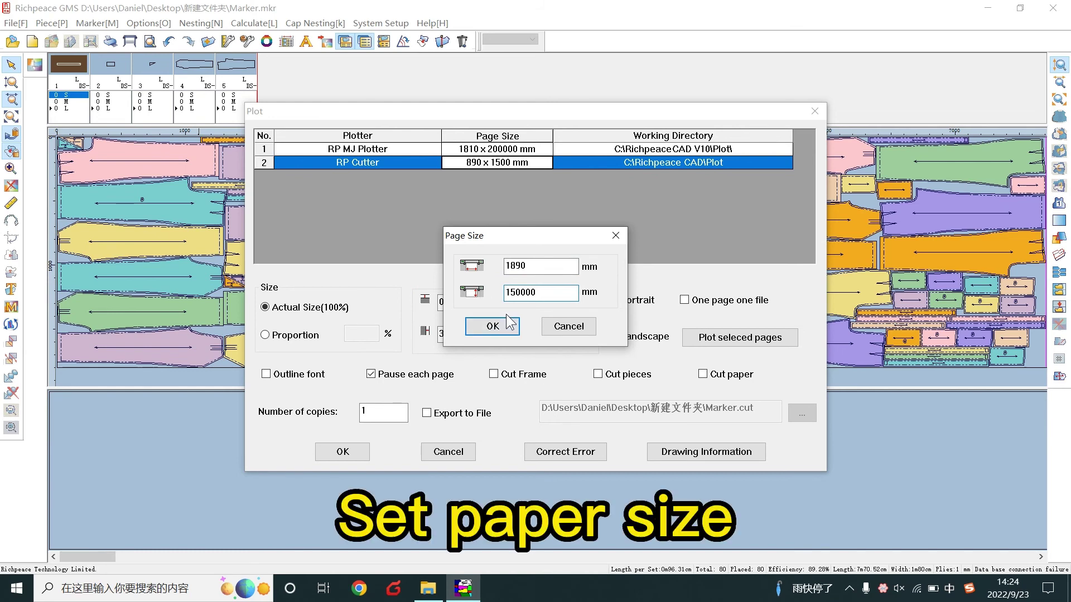
left_click(493, 327)
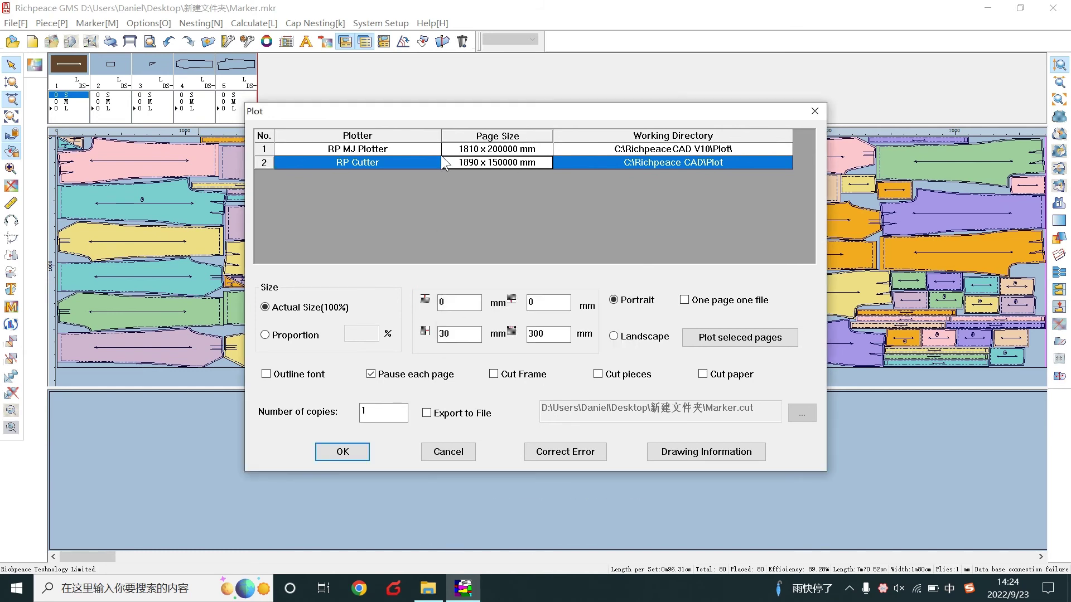
left_click(419, 149)
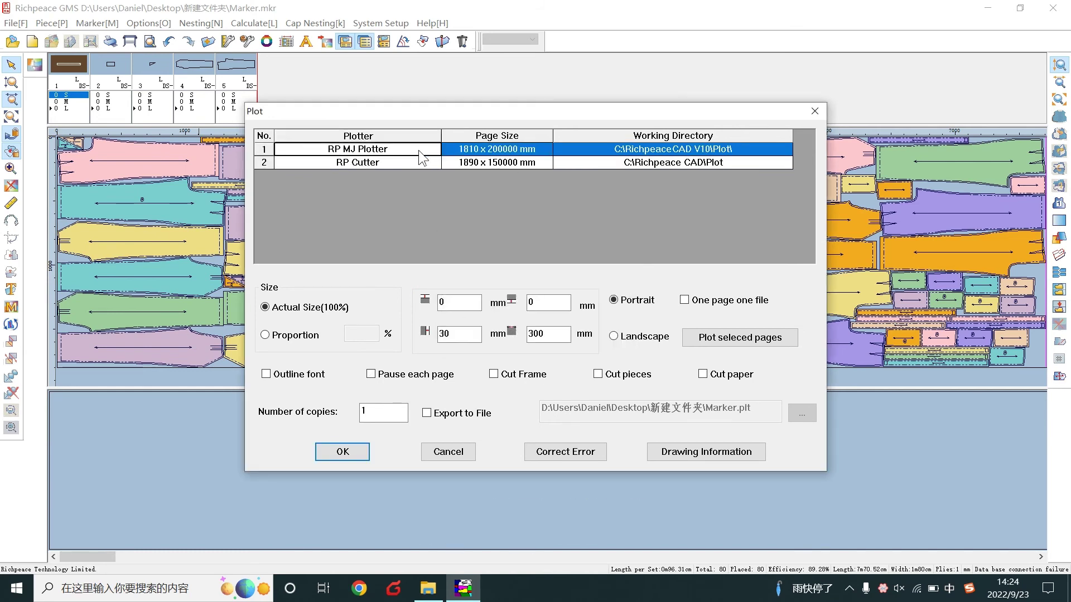
Export the marker plot to a file named PLT.plt and select it in the desktop folder.
left_click(464, 422)
left_click(801, 412)
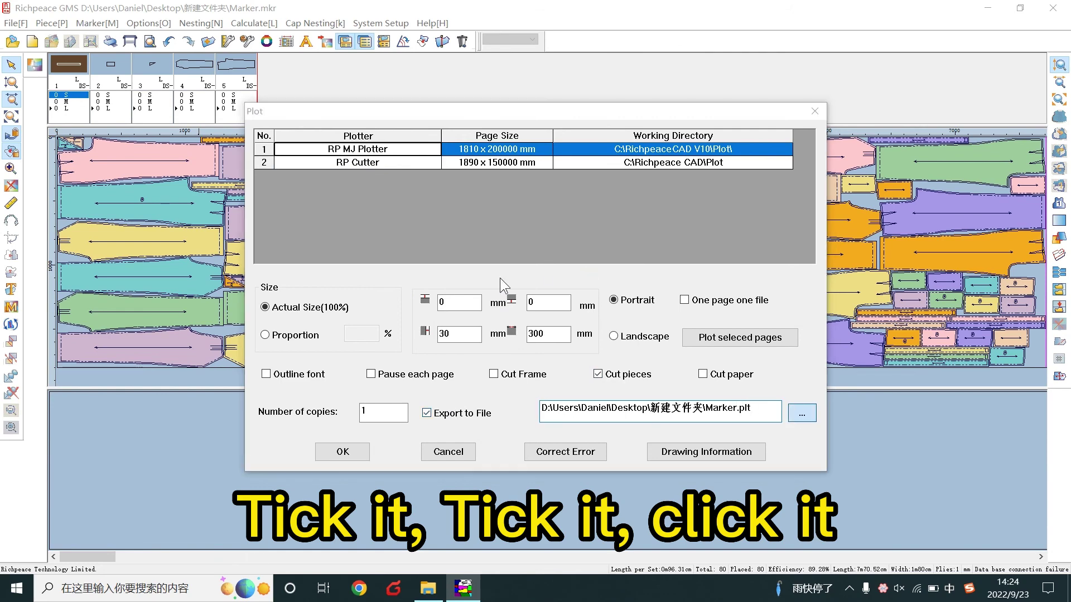
key("Caps_Lock")
type("PLT")
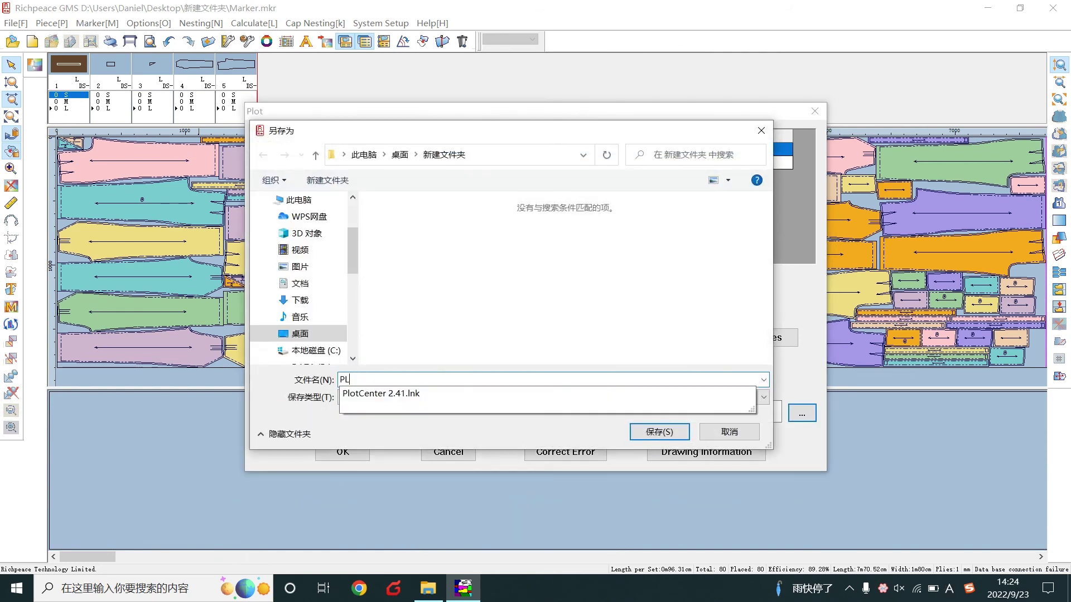
left_click(659, 431)
left_click(346, 450)
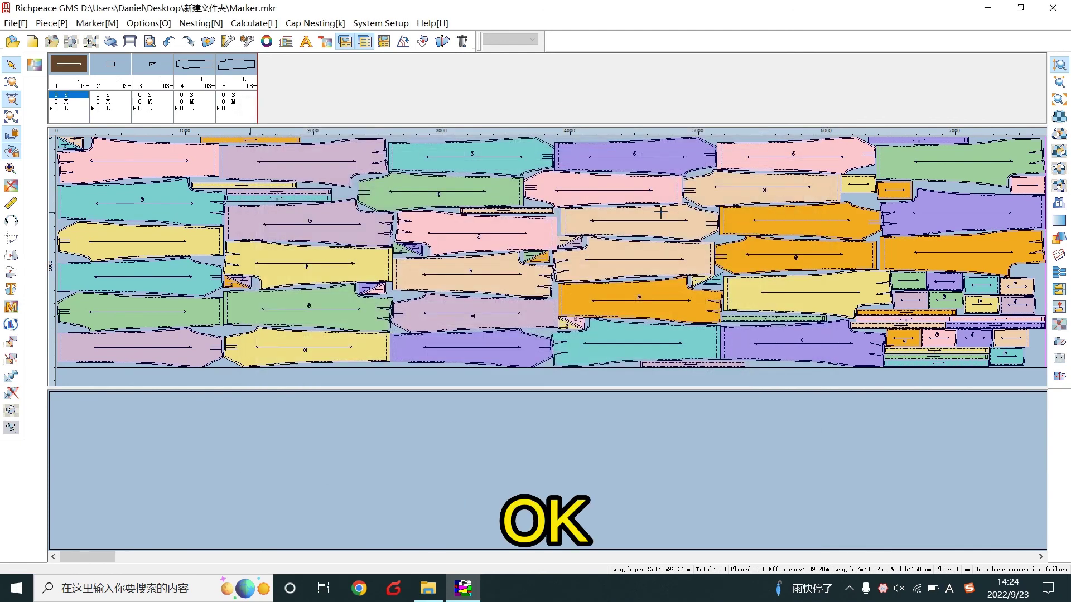
left_click(428, 589)
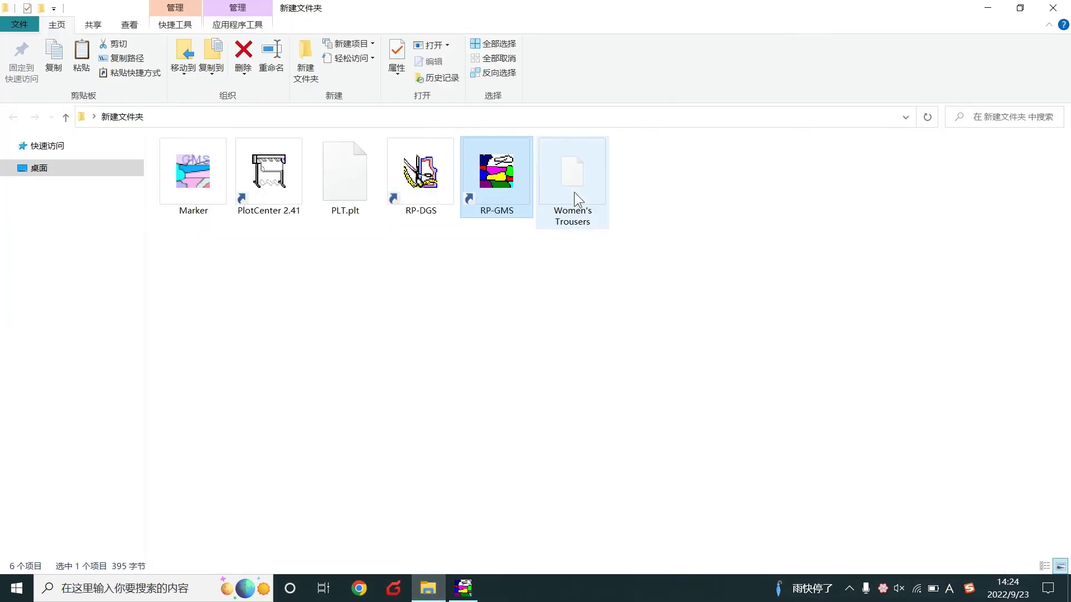
left_click(362, 184)
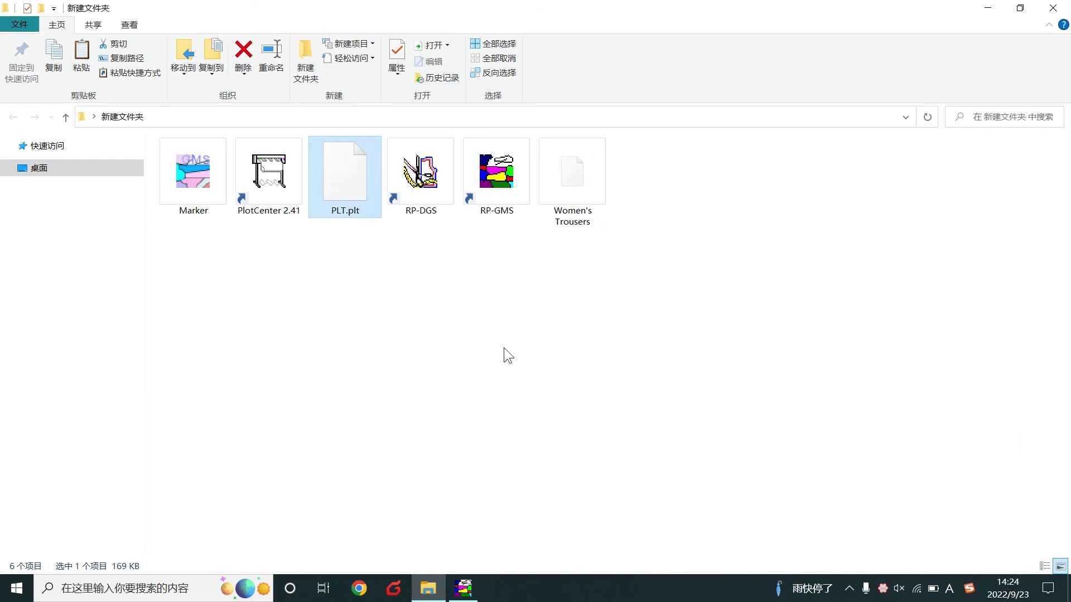